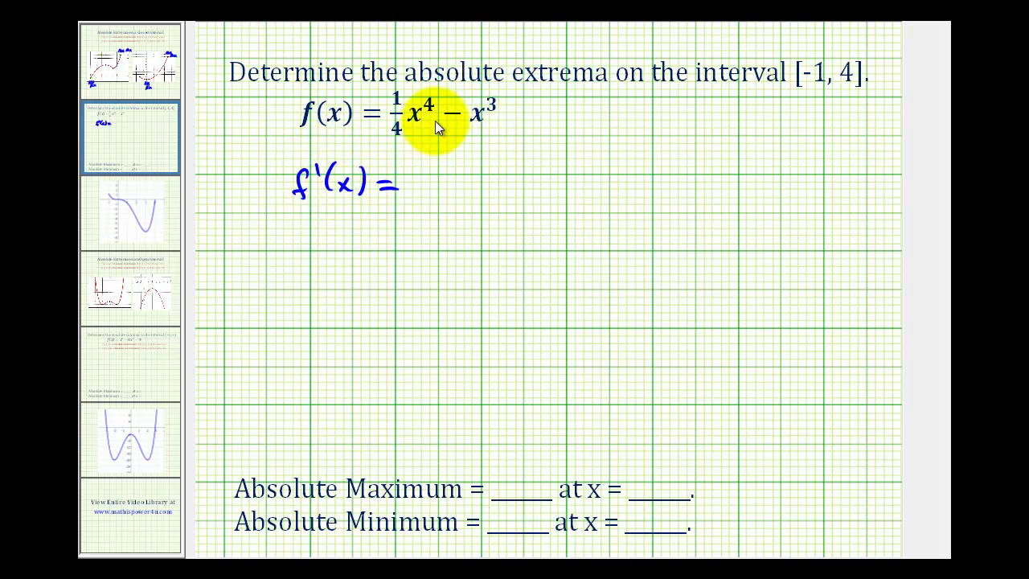
# - Handwrite the derivative equation x³ − 3x² = 0
pyautogui.moveTo(427, 189)
pyautogui.mouseDown()
pyautogui.moveTo(461, 187)
pyautogui.moveTo(500, 104)
pyautogui.moveTo(504, 178)
pyautogui.moveTo(496, 172)
pyautogui.moveTo(529, 186)
pyautogui.mouseUp()
pyautogui.moveTo(529, 172); pyautogui.dragTo(515, 189)
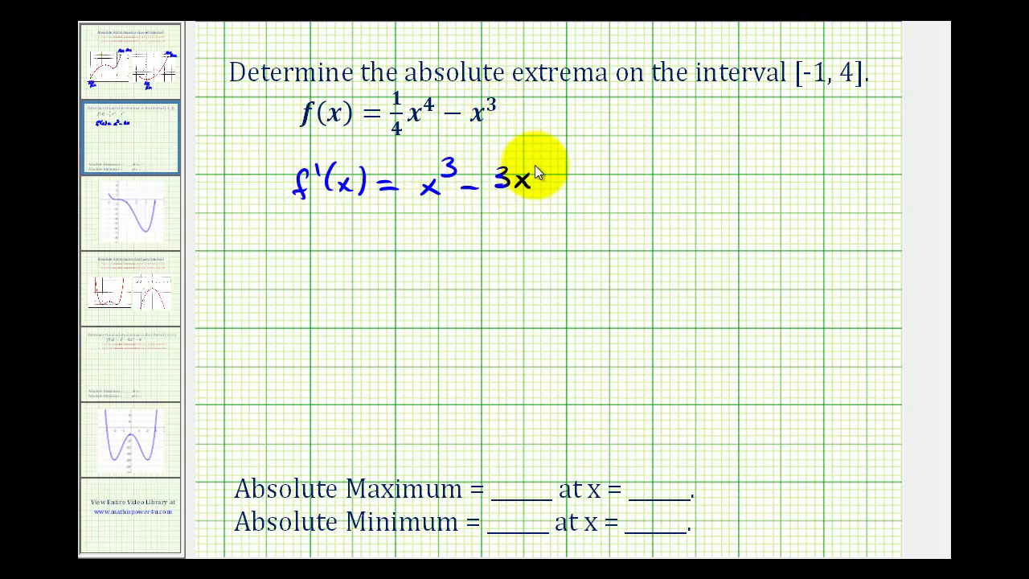
pyautogui.moveTo(567, 167); pyautogui.dragTo(586, 166)
pyautogui.moveTo(568, 174); pyautogui.dragTo(599, 166)
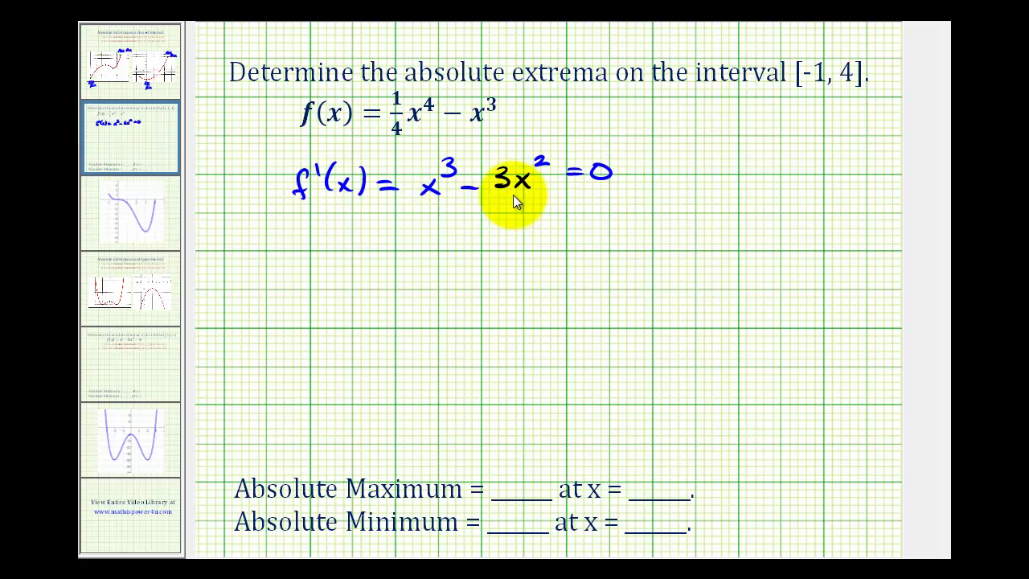
# - Write the factored form x²(x − 3) = 0 below it
pyautogui.moveTo(376, 230); pyautogui.dragTo(392, 245)
pyautogui.moveTo(392, 230)
pyautogui.mouseDown()
pyautogui.moveTo(377, 245)
pyautogui.moveTo(407, 232)
pyautogui.moveTo(423, 245)
pyautogui.moveTo(449, 243)
pyautogui.mouseUp()
pyautogui.moveTo(447, 226)
pyautogui.mouseDown()
pyautogui.moveTo(433, 243)
pyautogui.moveTo(478, 243)
pyautogui.mouseUp()
pyautogui.moveTo(497, 212)
pyautogui.mouseDown()
pyautogui.moveTo(502, 243)
pyautogui.moveTo(542, 226)
pyautogui.mouseUp()
pyautogui.moveTo(524, 236); pyautogui.dragTo(562, 222)
# - Record the critical numbers x = 0 and x = 3
pyautogui.moveTo(366, 272); pyautogui.dragTo(379, 285)
pyautogui.moveTo(379, 272)
pyautogui.mouseDown()
pyautogui.moveTo(366, 285)
pyautogui.moveTo(396, 274)
pyautogui.mouseUp()
pyautogui.moveTo(385, 280)
pyautogui.mouseDown()
pyautogui.moveTo(413, 271)
pyautogui.moveTo(464, 283)
pyautogui.moveTo(448, 283)
pyautogui.mouseUp()
pyautogui.moveTo(472, 273); pyautogui.dragTo(485, 274)
pyautogui.moveTo(472, 279); pyautogui.dragTo(504, 286)
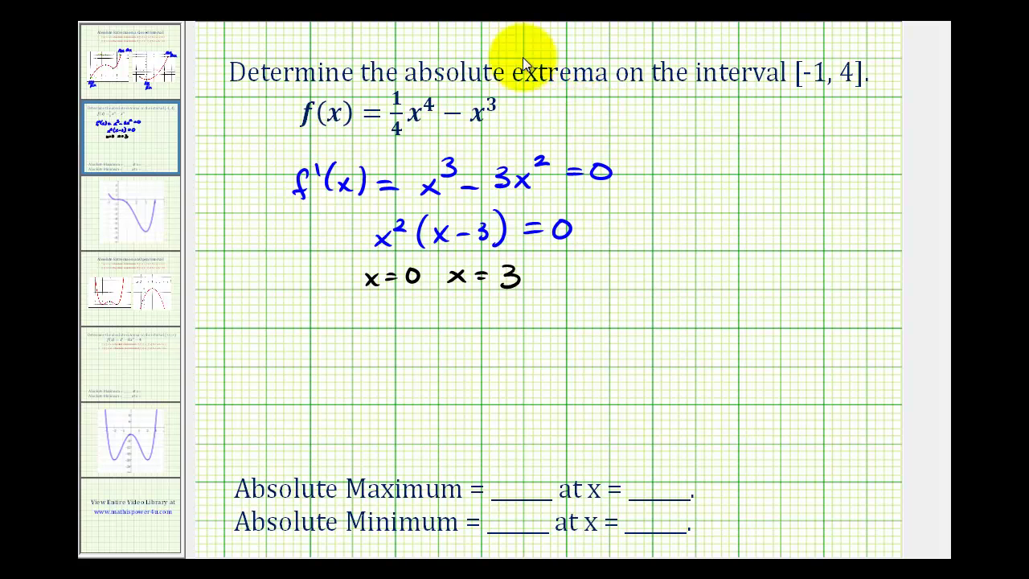
# - Write f(0), f(3), f(-1) and f(4) in red in two columns
pyautogui.moveTo(293, 338)
pyautogui.mouseDown()
pyautogui.moveTo(289, 348)
pyautogui.moveTo(310, 346)
pyautogui.mouseUp()
pyautogui.moveTo(304, 384)
pyautogui.mouseDown()
pyautogui.moveTo(291, 413)
pyautogui.moveTo(304, 397)
pyautogui.mouseUp()
pyautogui.moveTo(320, 383); pyautogui.dragTo(315, 412)
pyautogui.moveTo(354, 379); pyautogui.dragTo(354, 410)
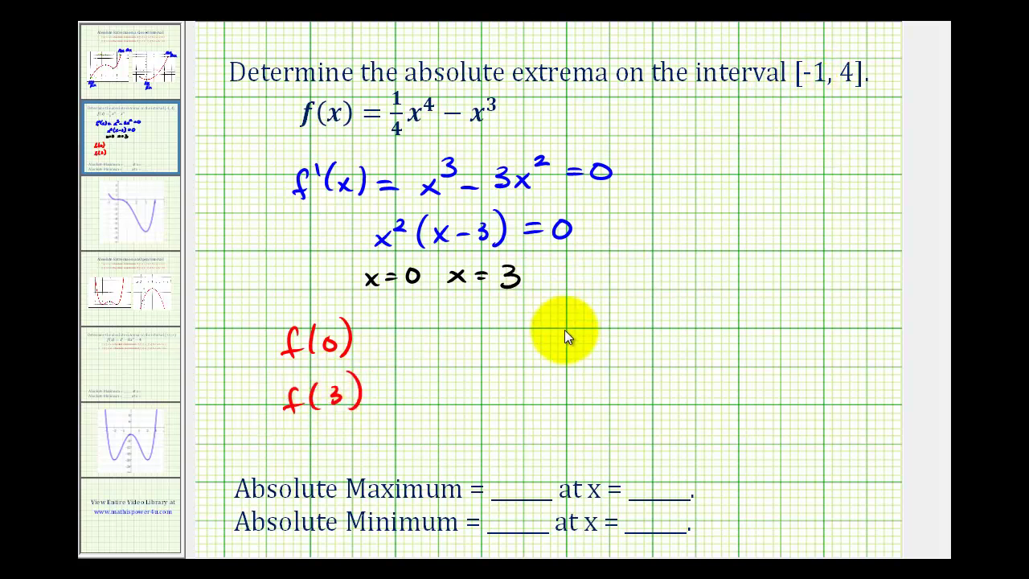
pyautogui.moveTo(591, 382)
pyautogui.mouseDown()
pyautogui.moveTo(573, 407)
pyautogui.moveTo(587, 397)
pyautogui.mouseUp()
pyautogui.moveTo(599, 382); pyautogui.dragTo(594, 407)
pyautogui.moveTo(624, 368); pyautogui.dragTo(629, 407)
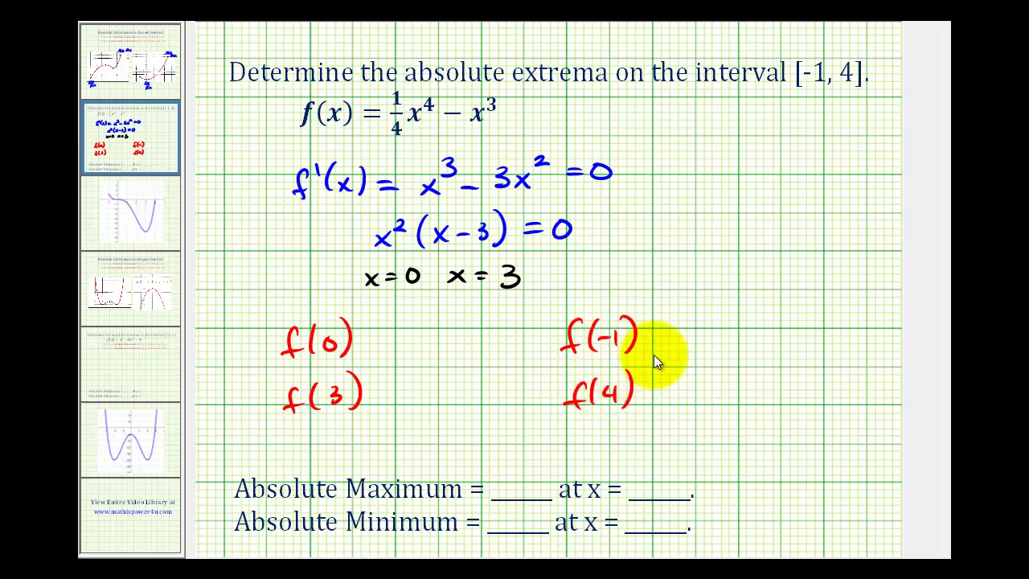
# - Add equals signs after the function labels, then switch to TI-SmartView
pyautogui.moveTo(371, 332); pyautogui.dragTo(383, 332)
pyautogui.moveTo(372, 342); pyautogui.dragTo(385, 341)
pyautogui.moveTo(644, 332); pyautogui.dragTo(665, 332)
pyautogui.moveTo(647, 343); pyautogui.dragTo(666, 342)
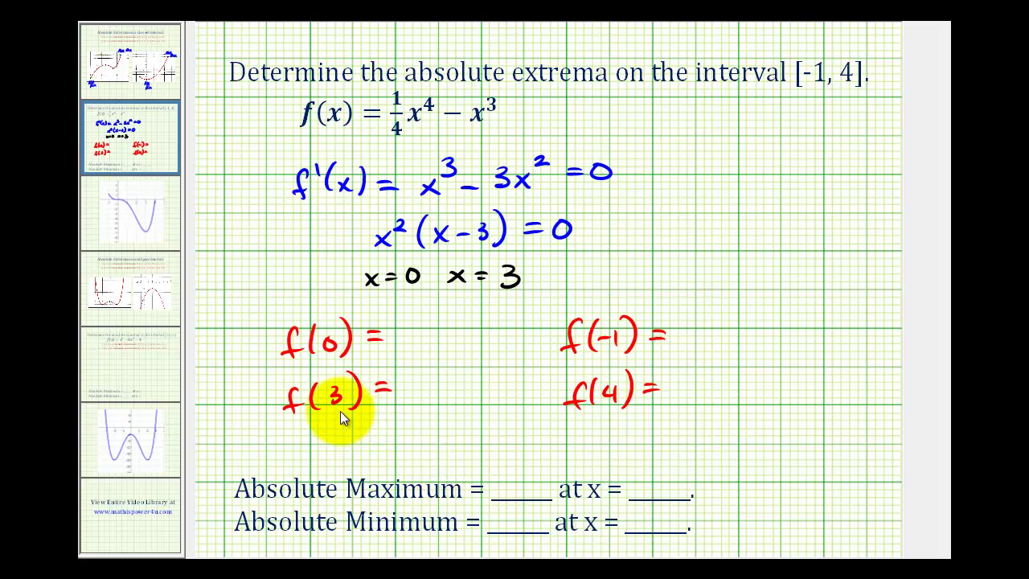
pyautogui.hotkey('alt', 'Tab')
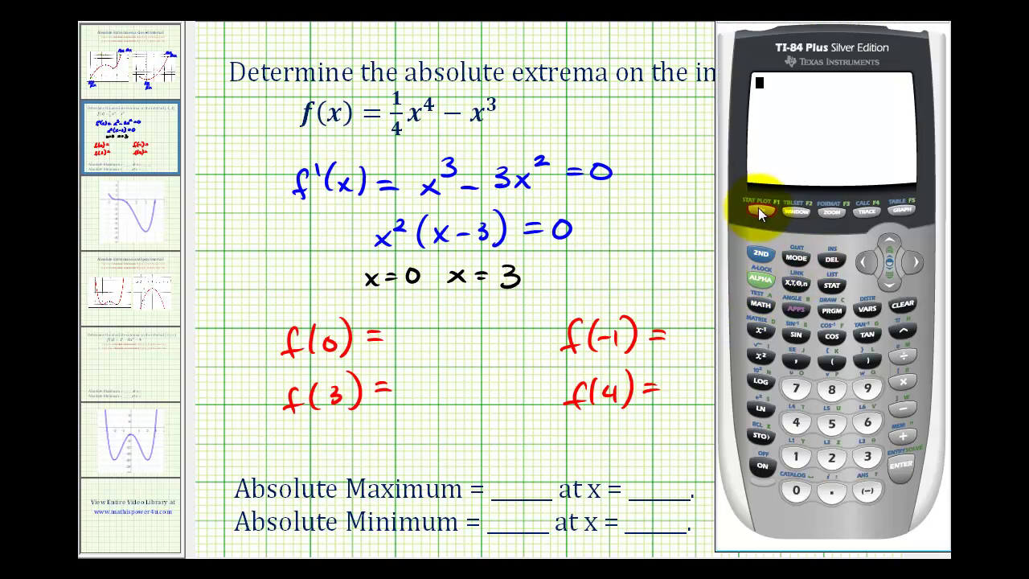
# - Confirm Y1 = (1/4)X^4 − X^3 and evaluate Y1(0), getting 0
pyautogui.click(762, 213)
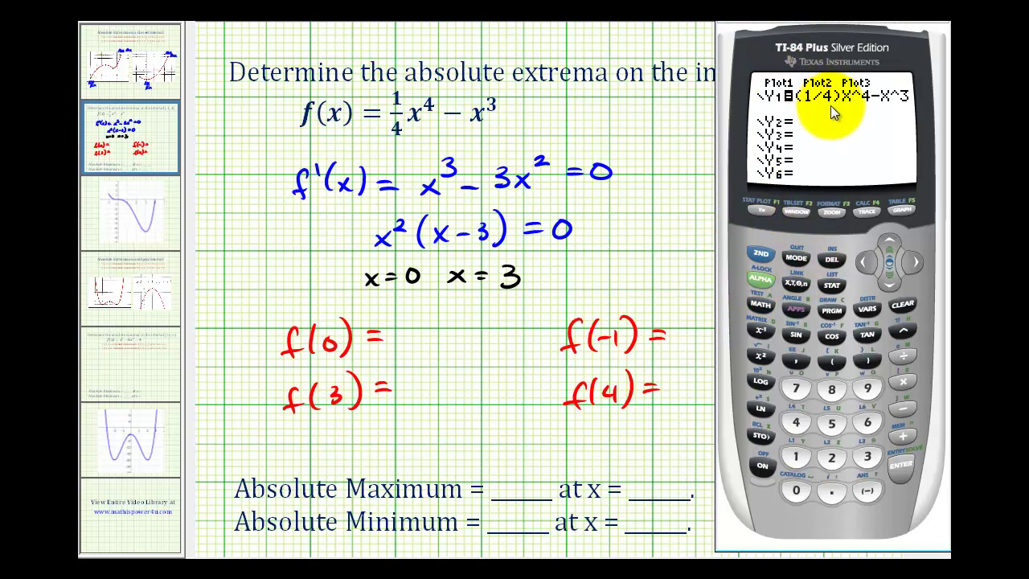
pyautogui.click(762, 254)
pyautogui.click(796, 257)
pyautogui.click(867, 310)
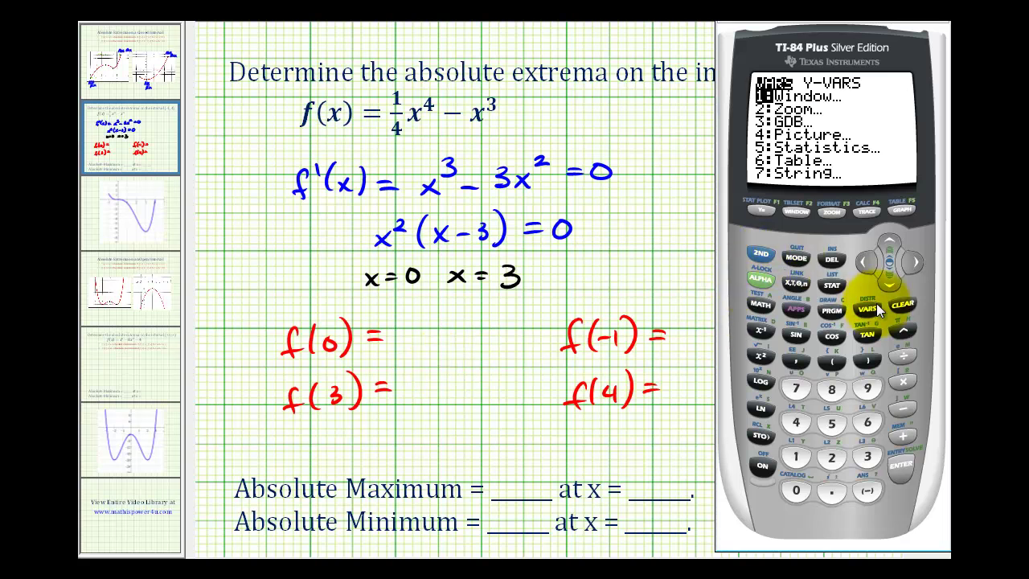
pyautogui.click(914, 261)
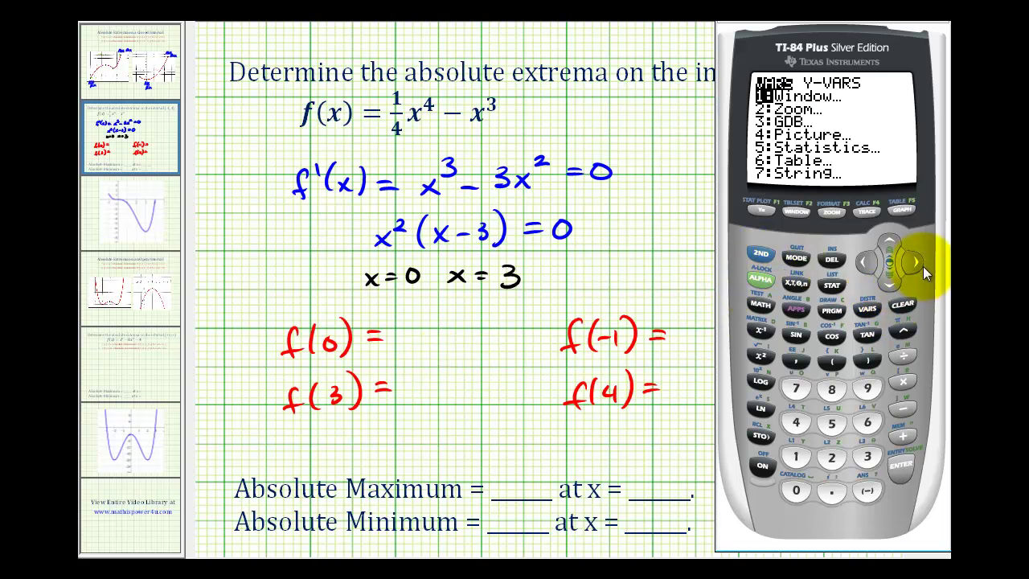
pyautogui.click(903, 467)
pyautogui.click(903, 467)
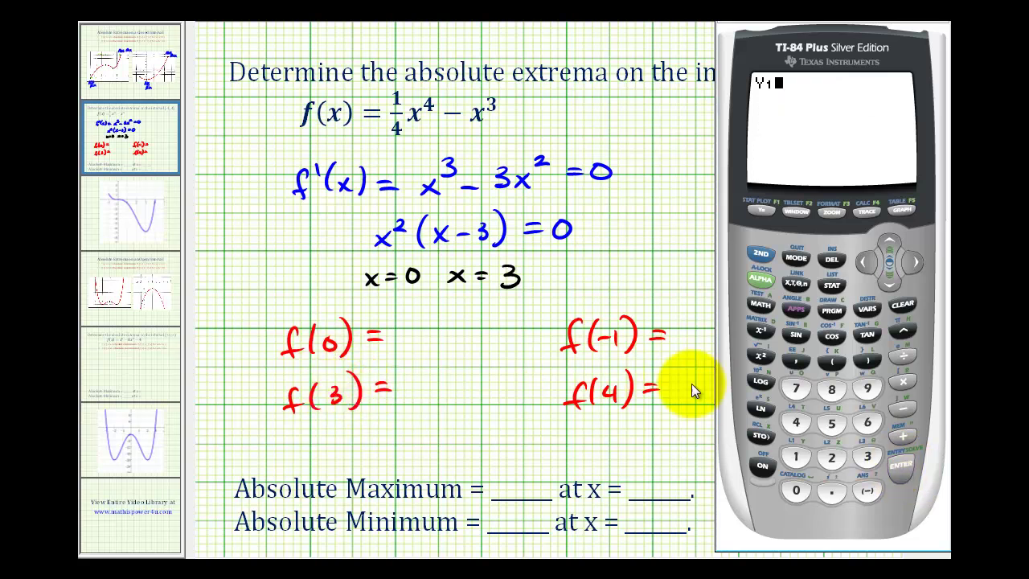
pyautogui.click(829, 364)
pyautogui.click(795, 488)
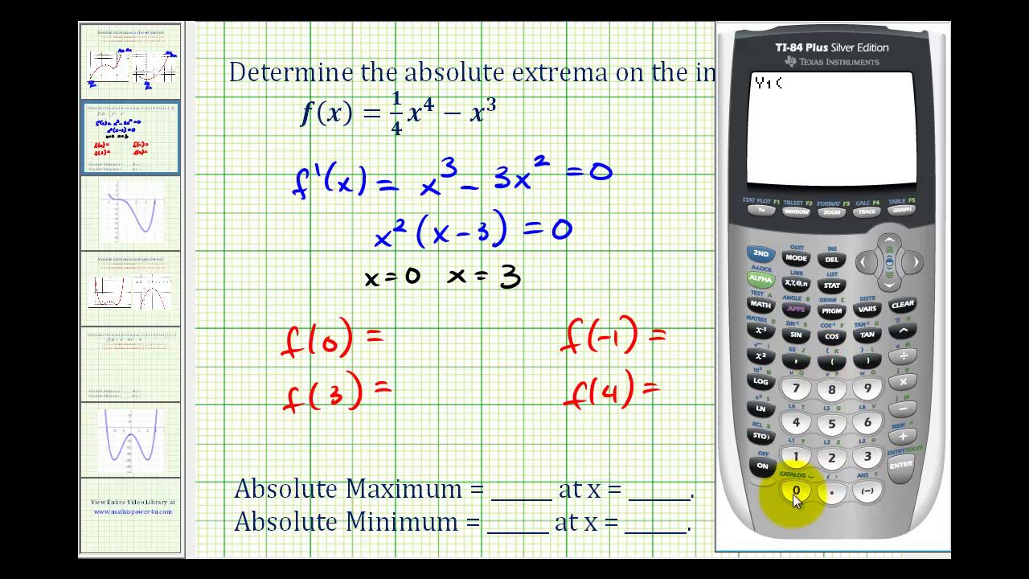
pyautogui.click(868, 364)
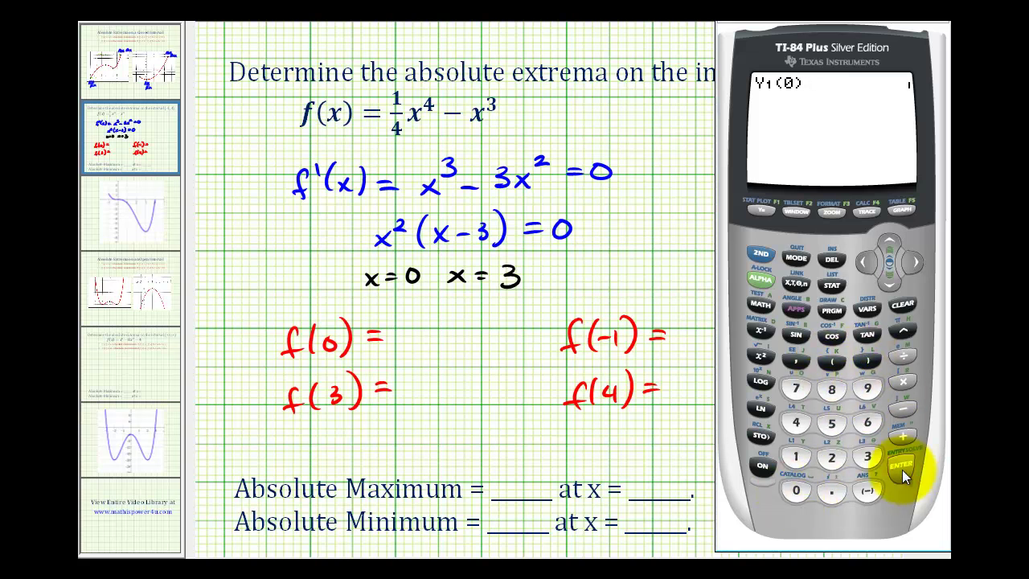
pyautogui.click(903, 475)
# - Evaluate Y1(3) on the home screen, getting -6.75
pyautogui.click(870, 306)
pyautogui.click(917, 263)
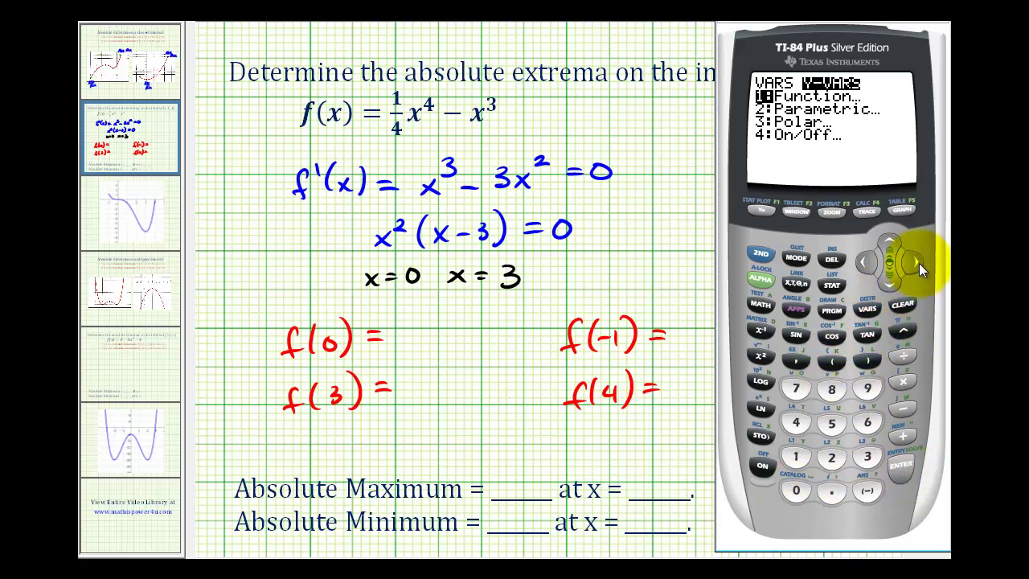
pyautogui.click(901, 475)
pyautogui.click(903, 476)
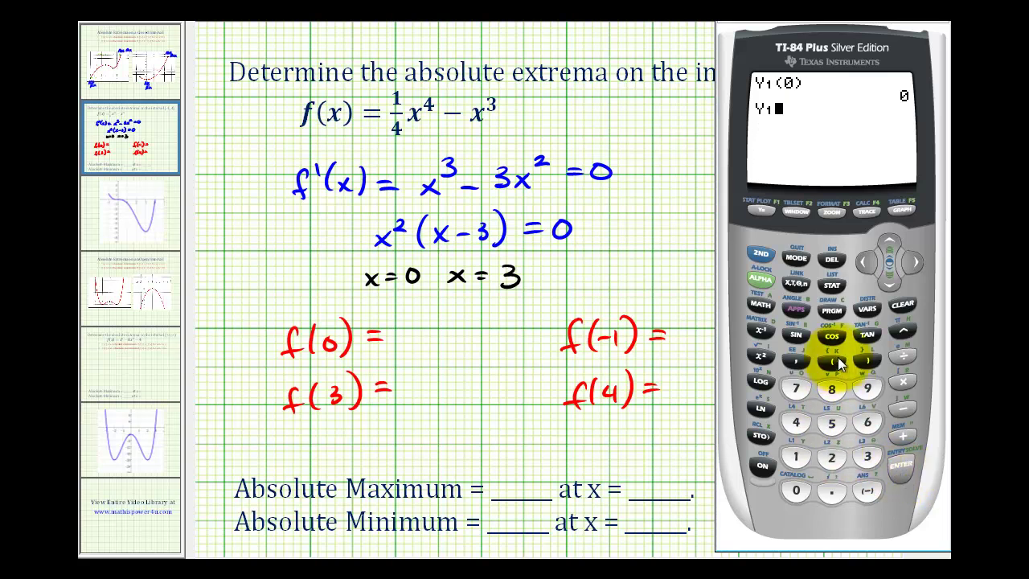
pyautogui.click(868, 456)
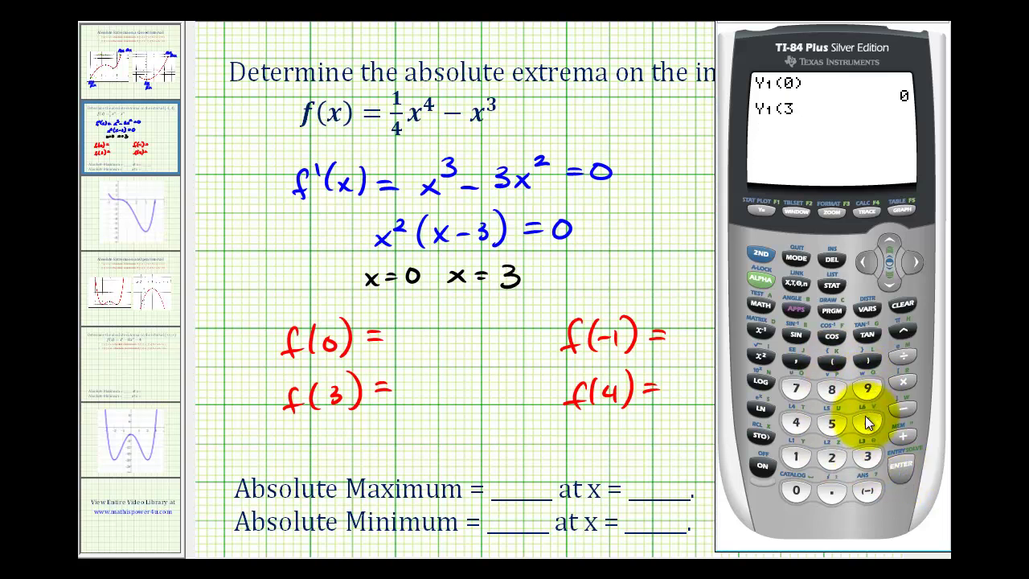
pyautogui.click(867, 361)
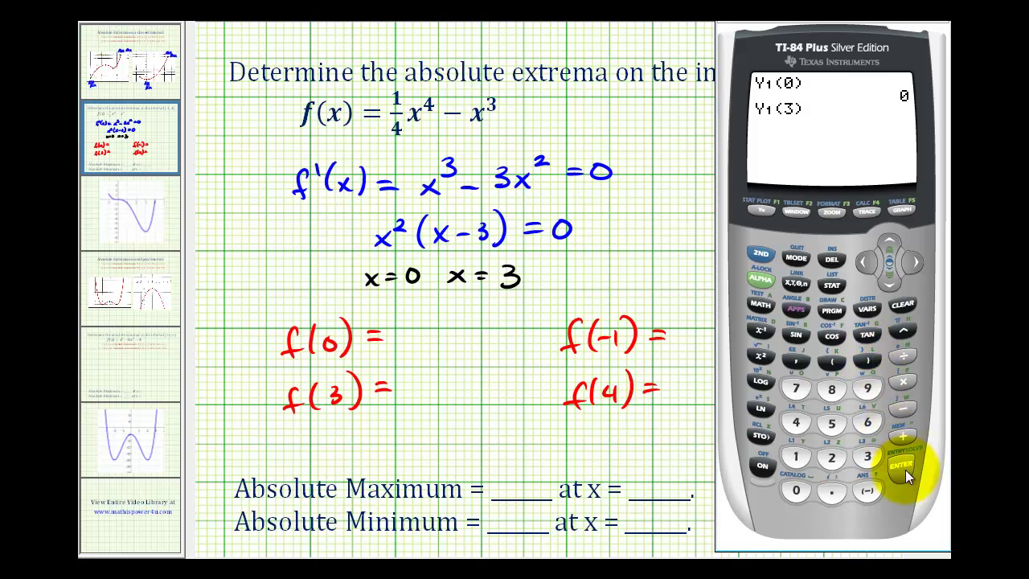
pyautogui.click(905, 474)
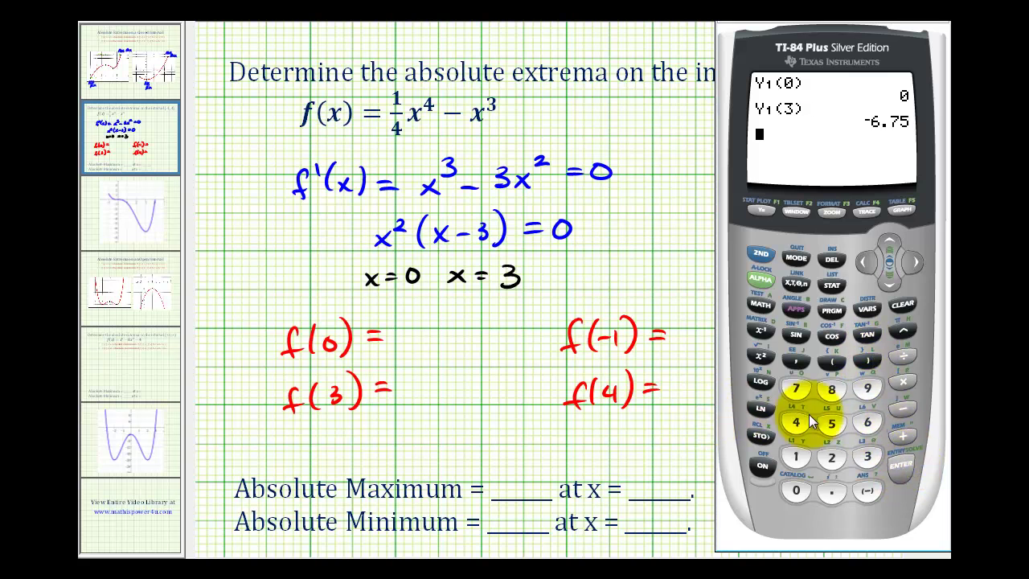
# - Evaluate Y1(-1) on the calculator, getting 1.25
pyautogui.click(868, 310)
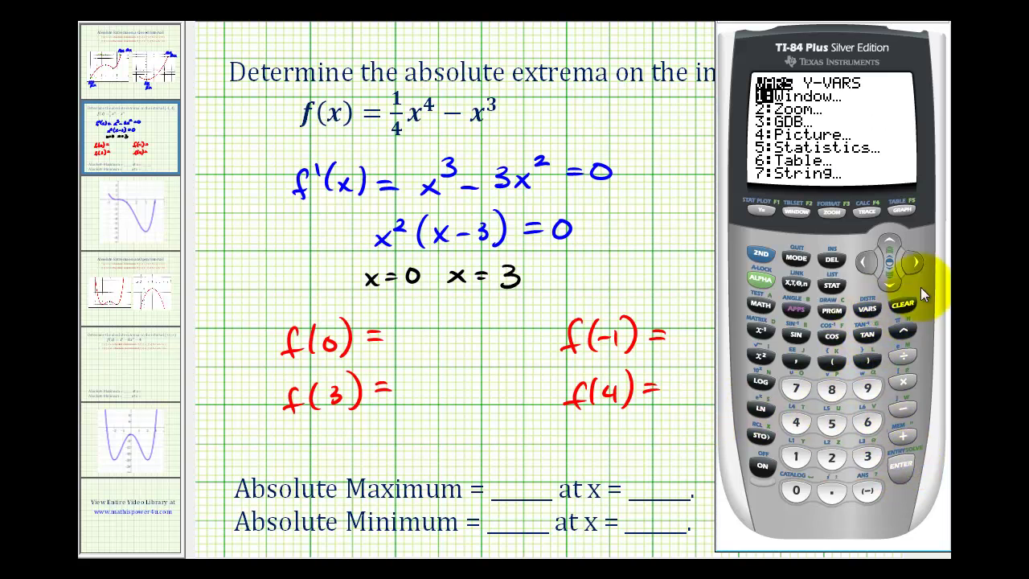
pyautogui.click(919, 263)
pyautogui.click(903, 472)
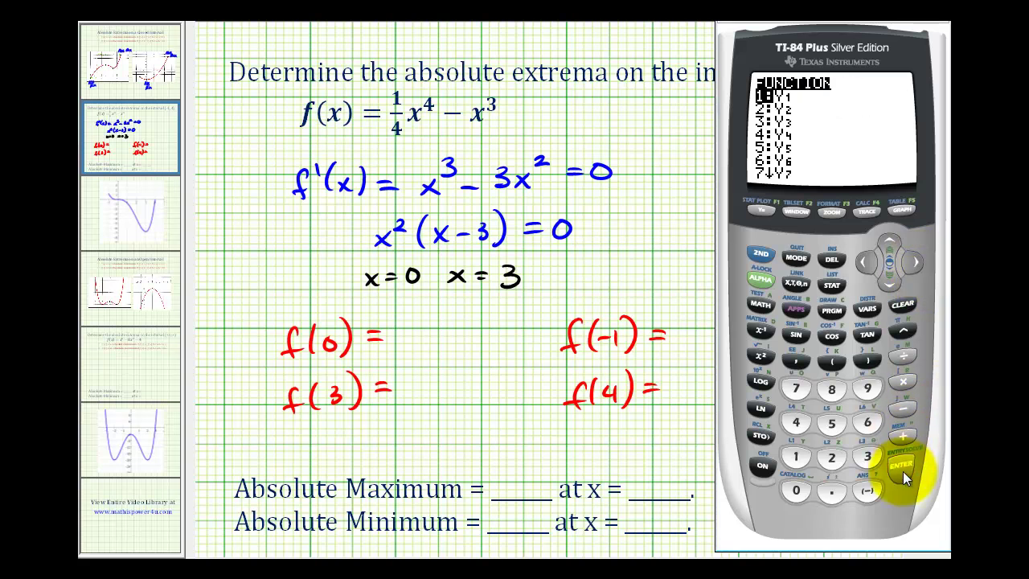
pyautogui.click(901, 471)
pyautogui.click(831, 361)
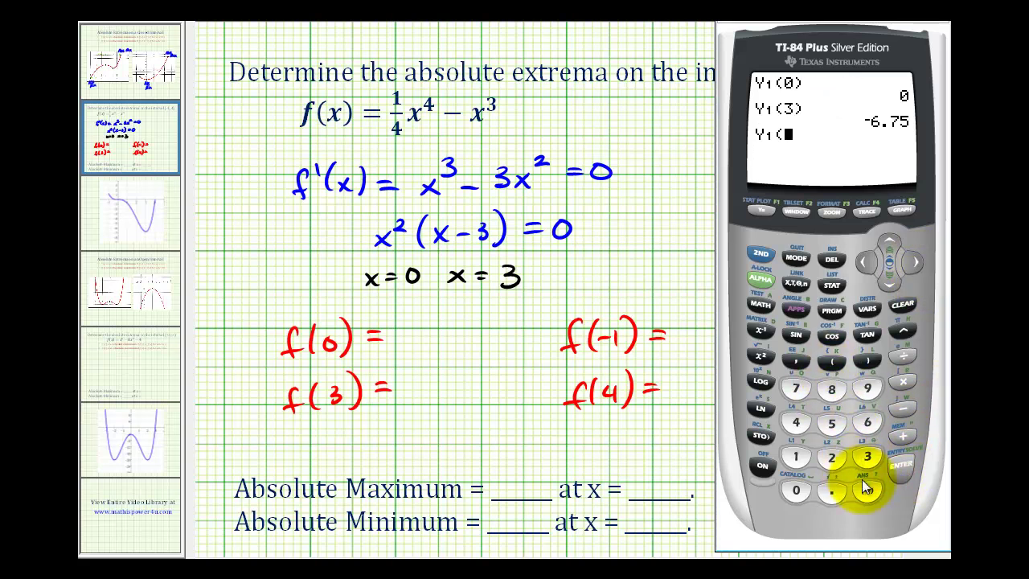
pyautogui.click(868, 490)
pyautogui.click(796, 456)
pyautogui.click(868, 361)
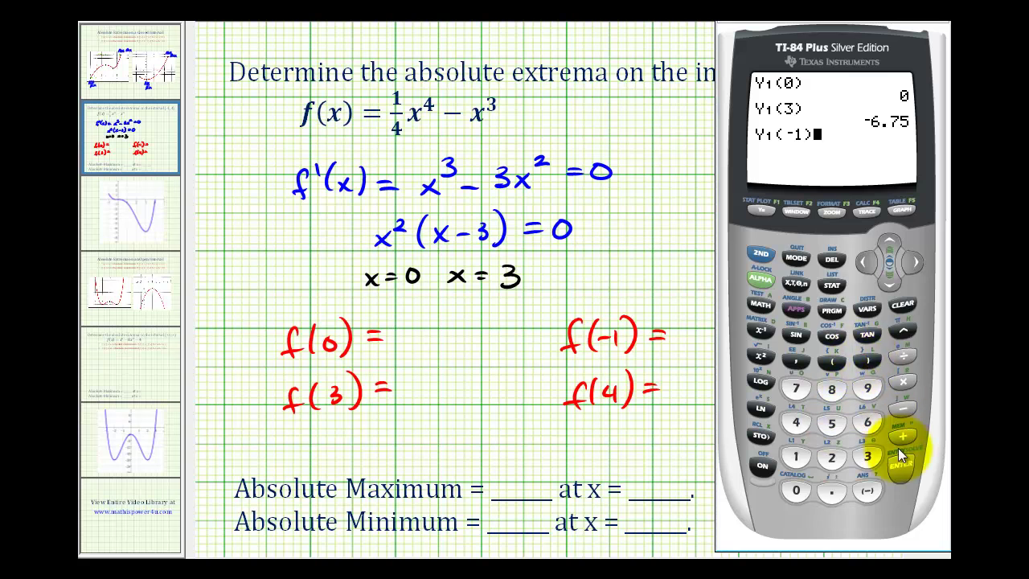
pyautogui.click(900, 468)
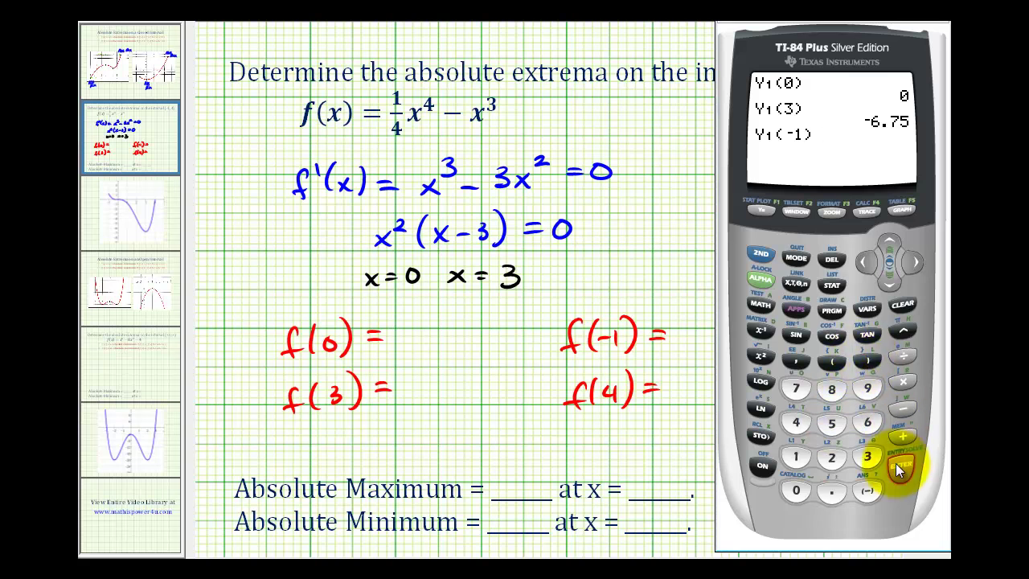
# - Evaluate Y1(4) on the calculator, getting 0
pyautogui.click(871, 313)
pyautogui.click(915, 261)
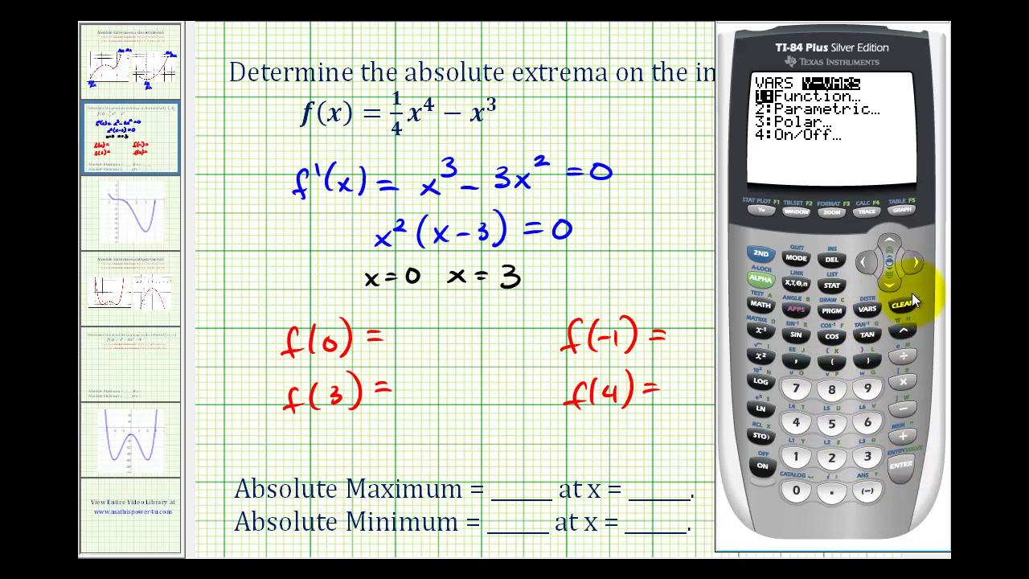
pyautogui.click(902, 466)
pyautogui.click(902, 467)
pyautogui.click(833, 362)
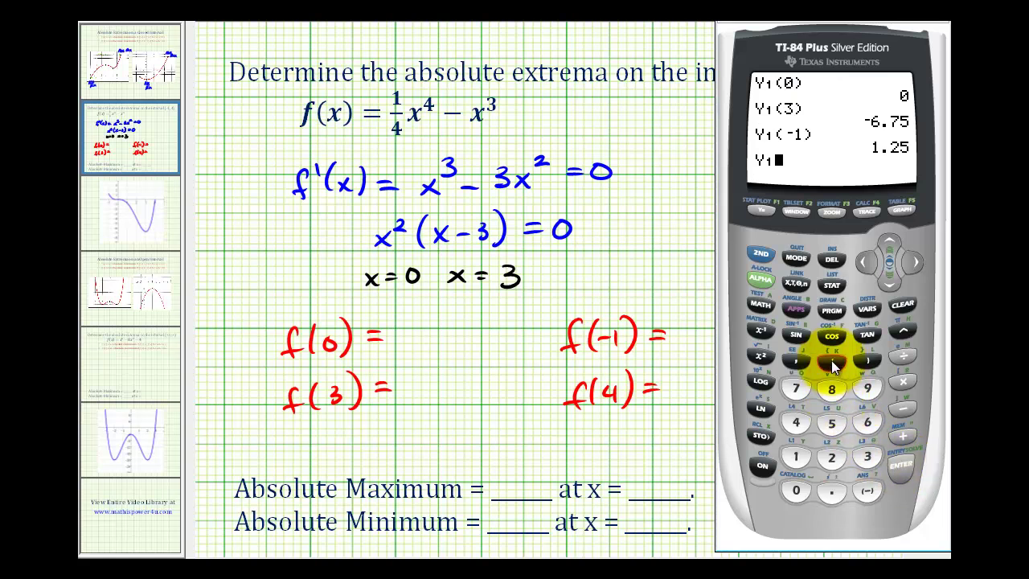
pyautogui.click(798, 422)
pyautogui.click(867, 361)
pyautogui.click(902, 466)
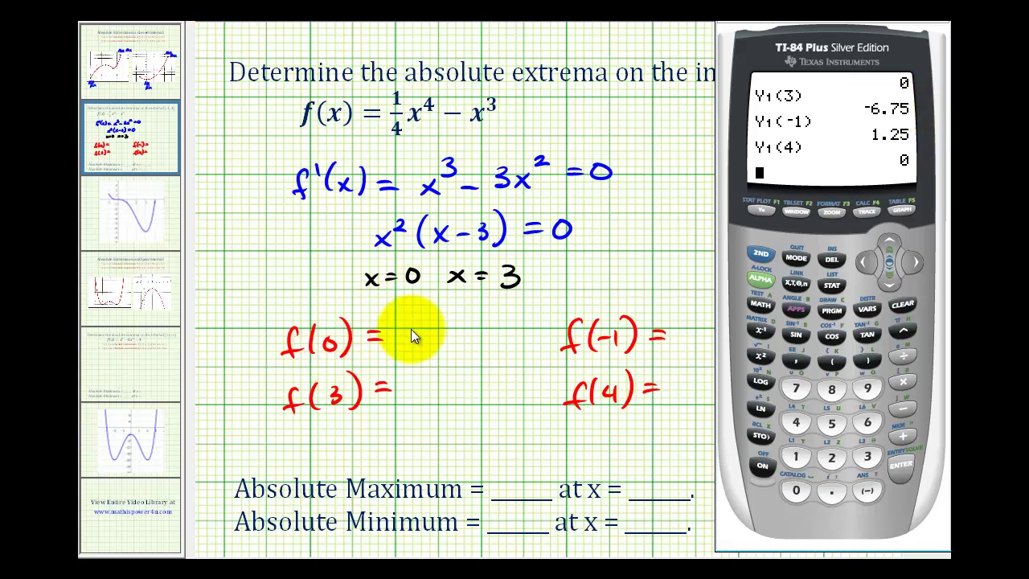
# - Fill in f(0) = 0, f(3) = -6.75, f(-1) = 1.25 and f(4) = 0
pyautogui.moveTo(430, 319); pyautogui.dragTo(430, 320)
pyautogui.moveTo(408, 386); pyautogui.dragTo(423, 386)
pyautogui.moveTo(439, 373)
pyautogui.mouseDown()
pyautogui.moveTo(440, 394)
pyautogui.moveTo(454, 395)
pyautogui.mouseUp()
pyautogui.moveTo(460, 378); pyautogui.dragTo(481, 396)
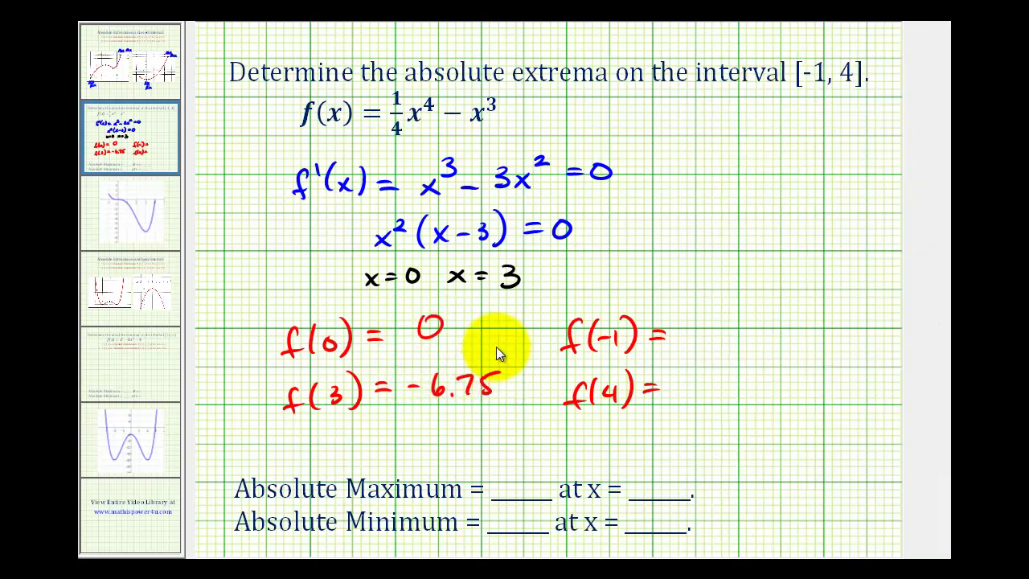
pyautogui.moveTo(703, 320); pyautogui.dragTo(700, 343)
pyautogui.moveTo(723, 341); pyautogui.dragTo(748, 342)
pyautogui.moveTo(754, 320); pyautogui.dragTo(774, 318)
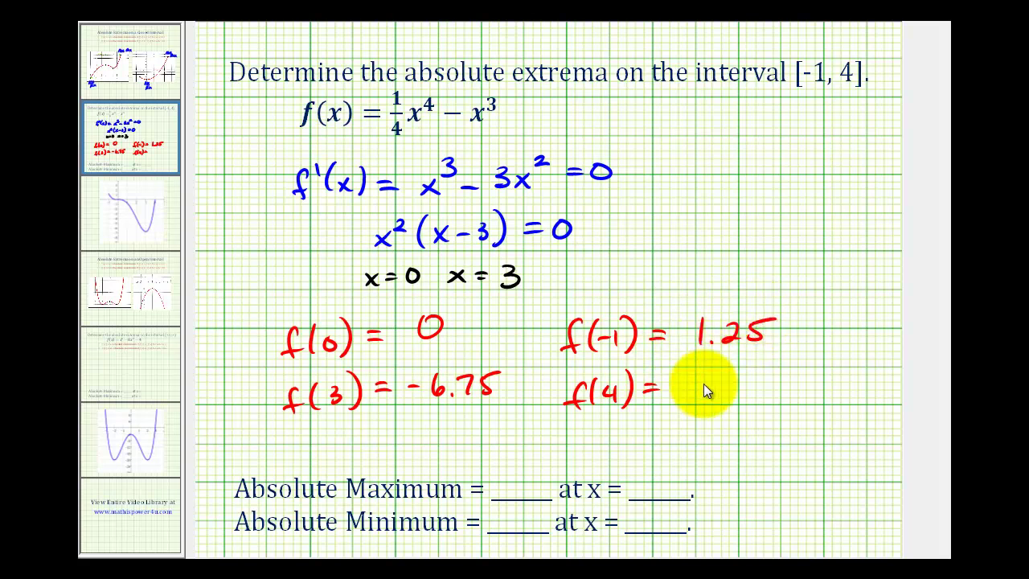
pyautogui.moveTo(717, 377); pyautogui.dragTo(713, 375)
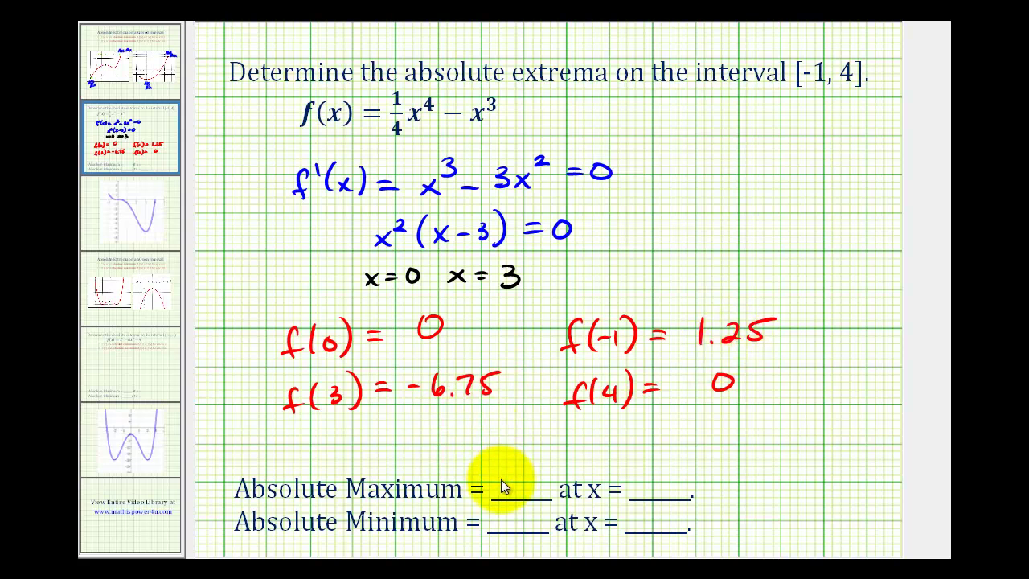
# - Write absolute maximum 1¼ at x = -1 and absolute minimum -6¾ at x = 3
pyautogui.moveTo(507, 468)
pyautogui.mouseDown()
pyautogui.moveTo(500, 493)
pyautogui.moveTo(524, 483)
pyautogui.moveTo(521, 497)
pyautogui.mouseUp()
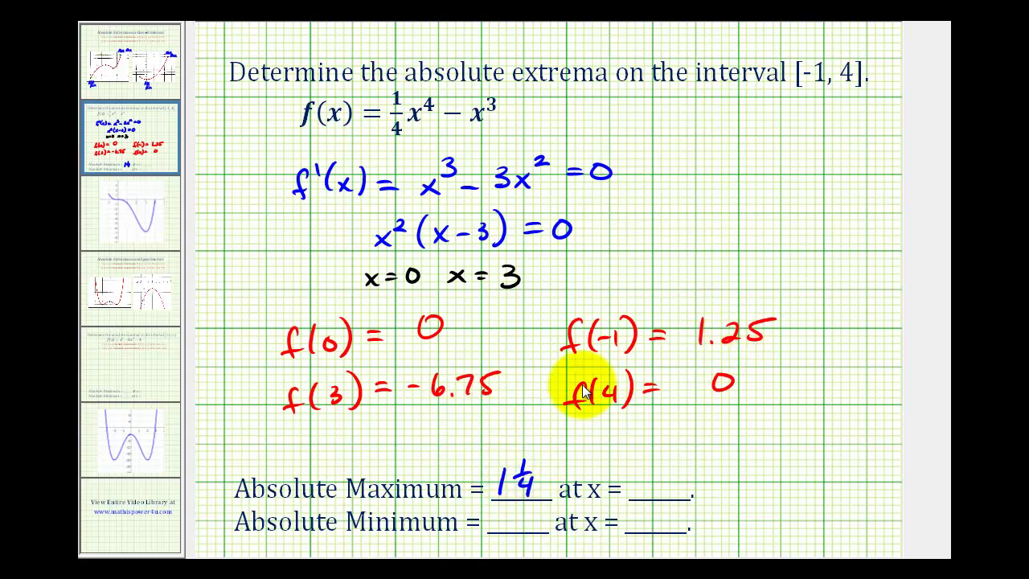
pyautogui.moveTo(640, 486); pyautogui.dragTo(665, 495)
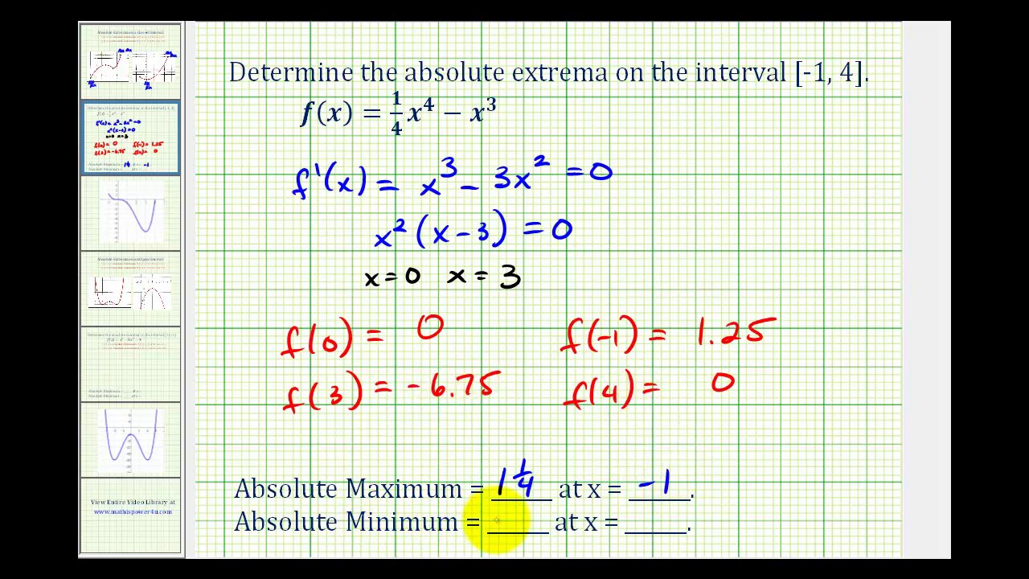
pyautogui.moveTo(488, 520)
pyautogui.mouseDown()
pyautogui.moveTo(511, 524)
pyautogui.moveTo(519, 498)
pyautogui.moveTo(535, 526)
pyautogui.mouseUp()
pyautogui.moveTo(649, 509); pyautogui.dragTo(653, 529)
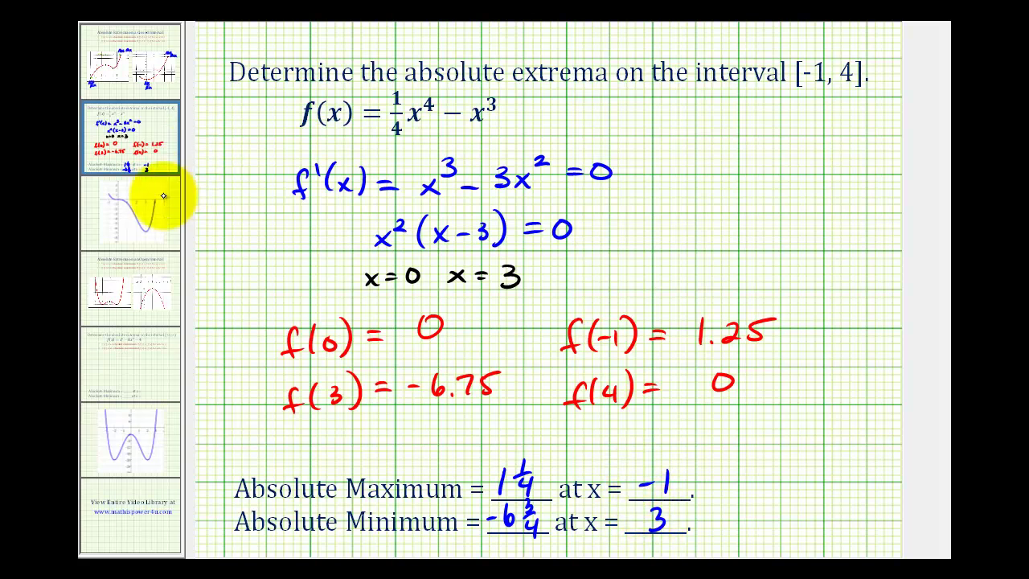
# - On the graph slide, mark (-1, 1.25) with a red dot and label it Abs Max
pyautogui.click(119, 220)
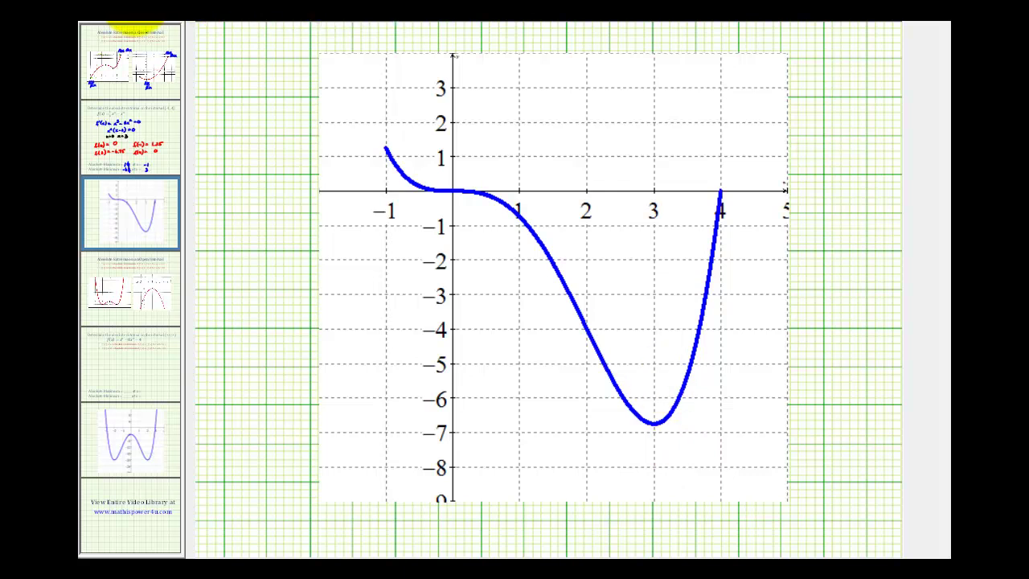
pyautogui.moveTo(414, 180); pyautogui.dragTo(387, 149)
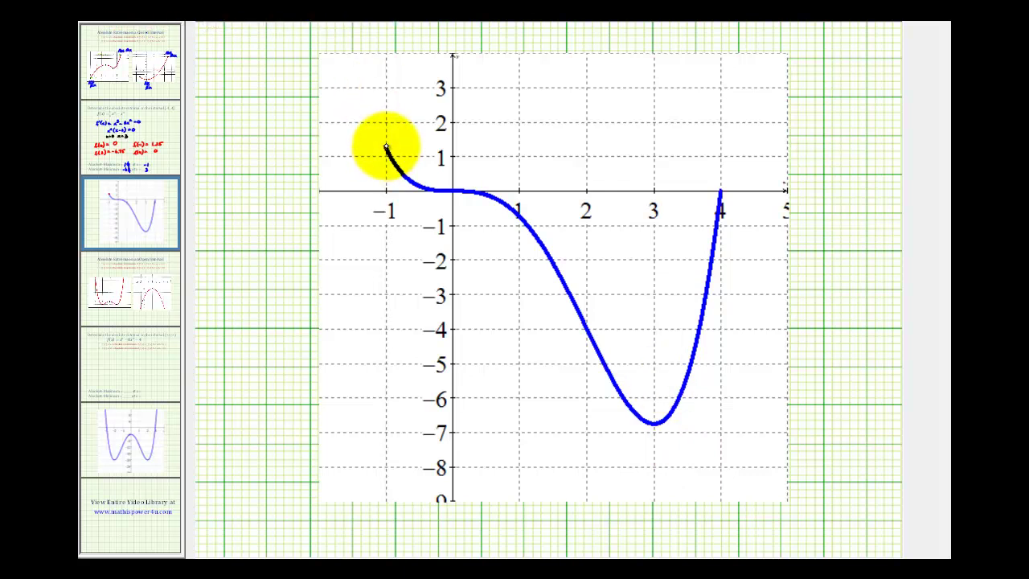
pyautogui.click(387, 147)
pyautogui.moveTo(362, 99)
pyautogui.mouseDown()
pyautogui.moveTo(354, 127)
pyautogui.moveTo(372, 113)
pyautogui.mouseUp()
pyautogui.moveTo(378, 104); pyautogui.dragTo(381, 123)
pyautogui.moveTo(390, 127)
pyautogui.mouseDown()
pyautogui.moveTo(433, 105)
pyautogui.moveTo(431, 115)
pyautogui.moveTo(439, 96)
pyautogui.moveTo(445, 126)
pyautogui.mouseUp()
pyautogui.click(409, 121)
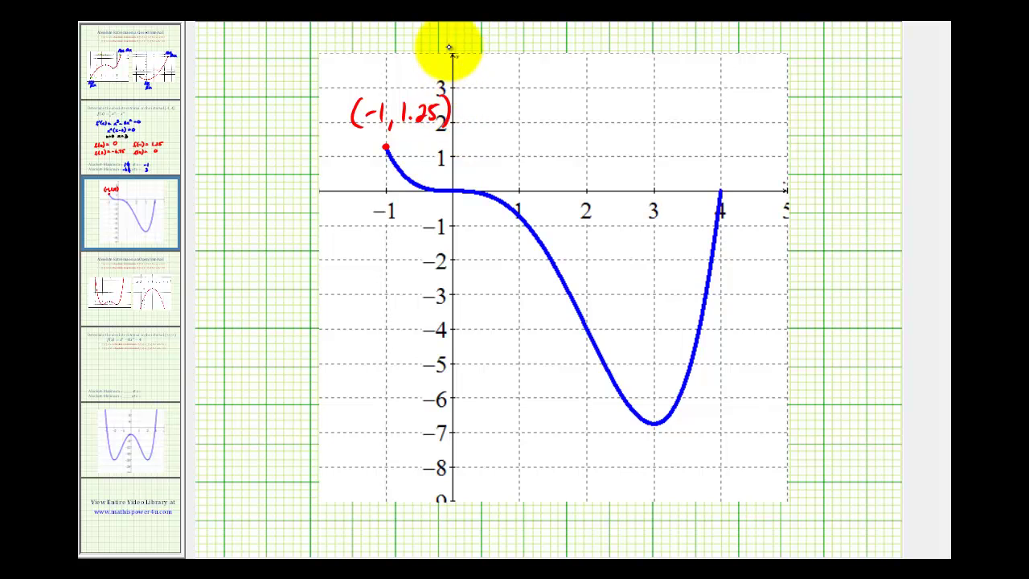
pyautogui.moveTo(363, 83); pyautogui.dragTo(382, 82)
pyautogui.moveTo(365, 74)
pyautogui.mouseDown()
pyautogui.moveTo(386, 66)
pyautogui.moveTo(397, 84)
pyautogui.moveTo(426, 67)
pyautogui.moveTo(460, 86)
pyautogui.mouseUp()
pyautogui.moveTo(462, 70); pyautogui.dragTo(448, 86)
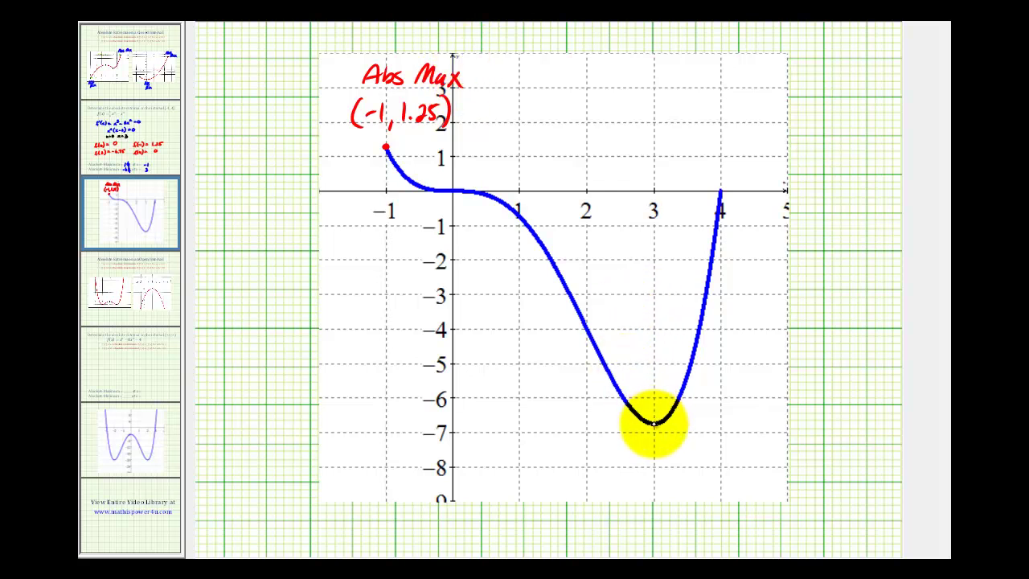
# - Mark (3, -6.75) with a red dot and label it Abs Min
pyautogui.click(655, 422)
pyautogui.moveTo(632, 447)
pyautogui.mouseDown()
pyautogui.moveTo(631, 475)
pyautogui.moveTo(656, 480)
pyautogui.moveTo(678, 458)
pyautogui.mouseUp()
pyautogui.moveTo(686, 448)
pyautogui.mouseDown()
pyautogui.moveTo(713, 448)
pyautogui.moveTo(714, 460)
pyautogui.mouseUp()
pyautogui.moveTo(730, 422); pyautogui.dragTo(726, 466)
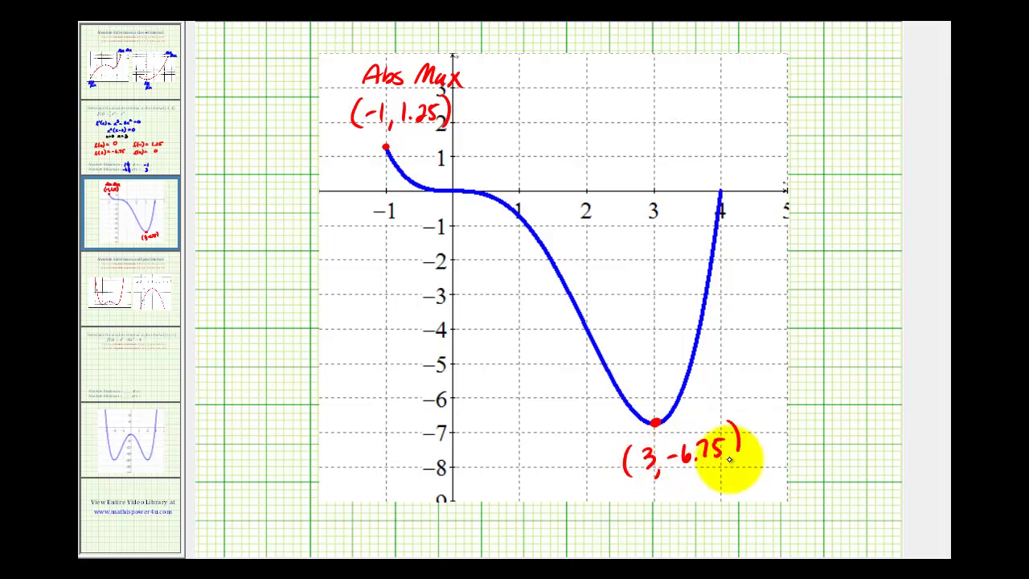
pyautogui.click(695, 454)
pyautogui.moveTo(645, 512); pyautogui.dragTo(659, 509)
pyautogui.moveTo(648, 500)
pyautogui.mouseDown()
pyautogui.moveTo(677, 496)
pyautogui.moveTo(680, 506)
pyautogui.moveTo(720, 483)
pyautogui.moveTo(727, 505)
pyautogui.mouseUp()
pyautogui.moveTo(731, 491)
pyautogui.mouseDown()
pyautogui.moveTo(731, 505)
pyautogui.moveTo(752, 500)
pyautogui.mouseUp()
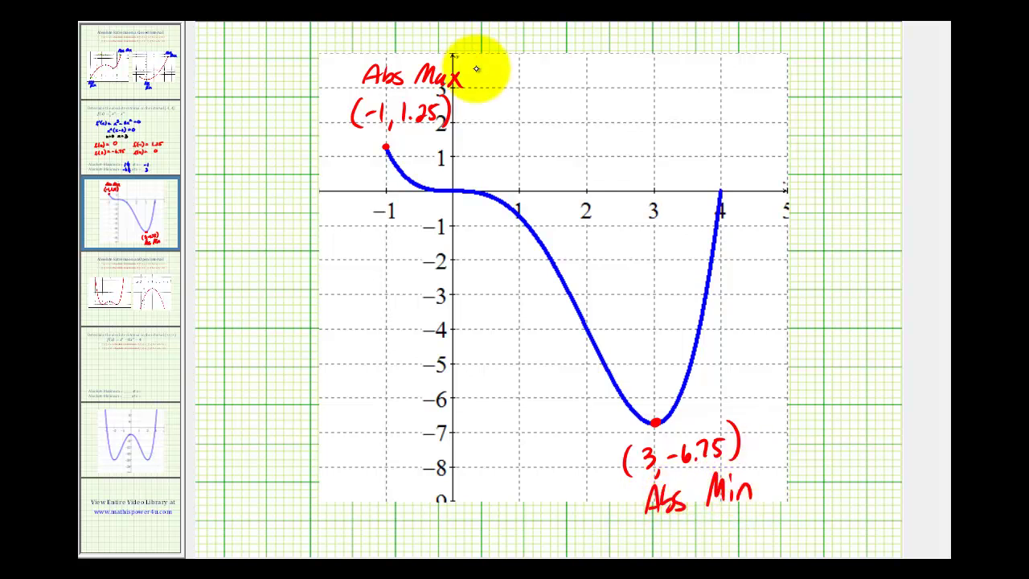
pyautogui.moveTo(411, 183); pyautogui.dragTo(389, 145)
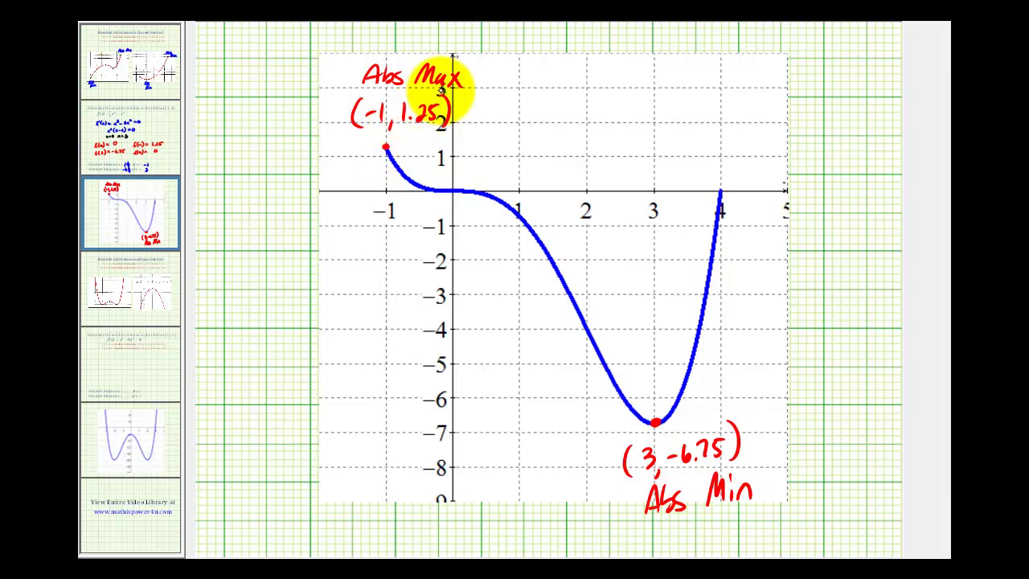
pyautogui.moveTo(627, 401); pyautogui.dragTo(656, 423)
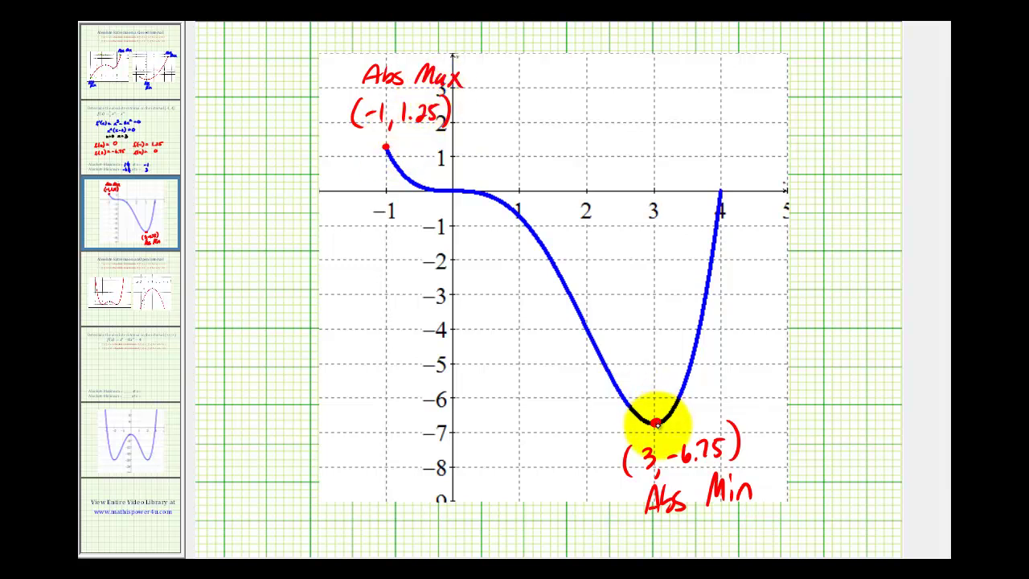